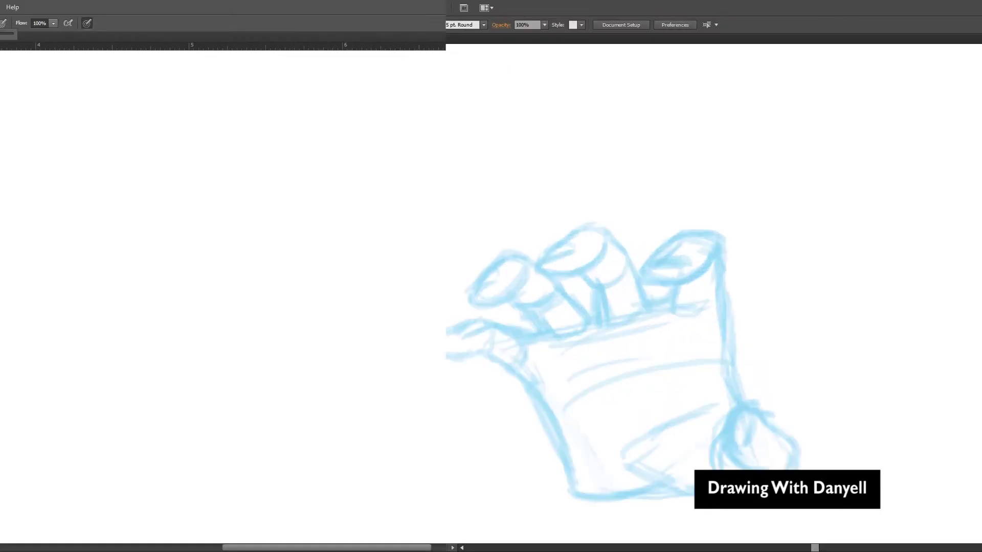
Ink the palm edge above the thumb, the index finger and the middle fingertip's top over the blue sketch, undoing poor strokes.
{"action": "key", "text": "ctrl+z"}
{"action": "left_click_drag", "start_coordinate": [740, 405], "coordinate": [727, 261]}
{"action": "key", "text": "ctrl+z"}
{"action": "left_click_drag", "start_coordinate": [740, 404], "coordinate": [719, 262]}
{"action": "mouse_move", "coordinate": [720, 266]}
{"action": "left_mouse_down"}
{"action": "mouse_move", "coordinate": [718, 232]}
{"action": "mouse_move", "coordinate": [720, 246]}
{"action": "mouse_move", "coordinate": [679, 231]}
{"action": "mouse_move", "coordinate": [660, 250]}
{"action": "mouse_move", "coordinate": [660, 279]}
{"action": "mouse_move", "coordinate": [676, 285]}
{"action": "mouse_move", "coordinate": [666, 301]}
{"action": "mouse_move", "coordinate": [645, 300]}
{"action": "mouse_move", "coordinate": [638, 255]}
{"action": "mouse_move", "coordinate": [640, 280]}
{"action": "mouse_move", "coordinate": [610, 232]}
{"action": "mouse_move", "coordinate": [584, 225]}
{"action": "mouse_move", "coordinate": [605, 226]}
{"action": "mouse_move", "coordinate": [538, 258]}
{"action": "left_mouse_up"}
{"action": "key", "text": "ctrl+z"}
{"action": "key", "text": "ctrl+z"}
{"action": "key", "text": "ctrl+z"}
{"action": "key", "text": "ctrl+z"}
{"action": "key", "text": "ctrl+z"}
{"action": "key", "text": "ctrl+z"}
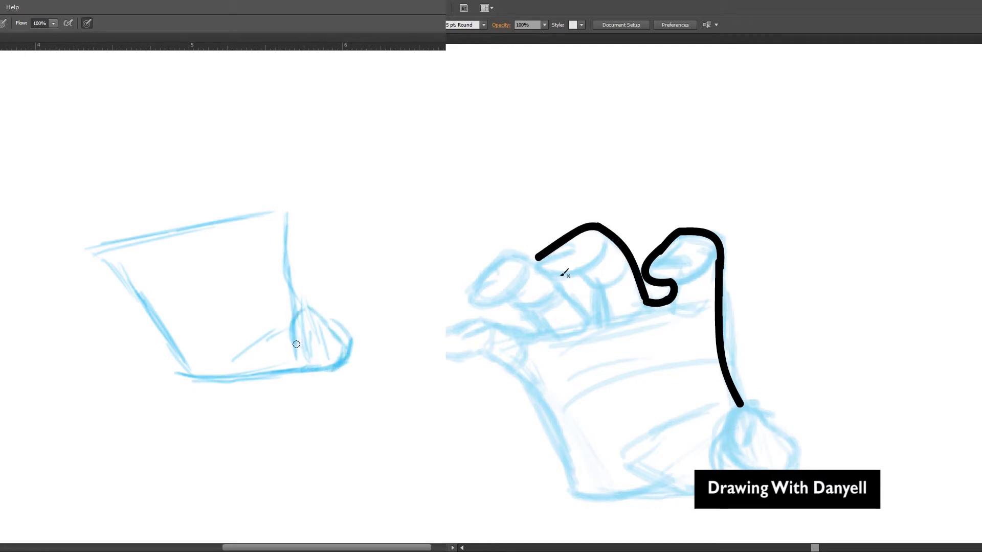
Sketch the index finger in light blue above the palm and start the middle finger, reinforcing the thumb contour.
{"action": "mouse_move", "coordinate": [311, 309]}
{"action": "left_mouse_down"}
{"action": "mouse_move", "coordinate": [295, 289]}
{"action": "mouse_move", "coordinate": [307, 305]}
{"action": "mouse_move", "coordinate": [296, 244]}
{"action": "mouse_move", "coordinate": [287, 247]}
{"action": "mouse_move", "coordinate": [286, 183]}
{"action": "mouse_move", "coordinate": [287, 202]}
{"action": "mouse_move", "coordinate": [241, 214]}
{"action": "mouse_move", "coordinate": [245, 223]}
{"action": "mouse_move", "coordinate": [273, 186]}
{"action": "mouse_move", "coordinate": [268, 157]}
{"action": "mouse_move", "coordinate": [241, 171]}
{"action": "mouse_move", "coordinate": [250, 152]}
{"action": "mouse_move", "coordinate": [221, 186]}
{"action": "mouse_move", "coordinate": [247, 198]}
{"action": "mouse_move", "coordinate": [263, 184]}
{"action": "mouse_move", "coordinate": [222, 182]}
{"action": "mouse_move", "coordinate": [238, 160]}
{"action": "mouse_move", "coordinate": [279, 157]}
{"action": "mouse_move", "coordinate": [286, 173]}
{"action": "mouse_move", "coordinate": [272, 155]}
{"action": "mouse_move", "coordinate": [256, 188]}
{"action": "mouse_move", "coordinate": [270, 177]}
{"action": "mouse_move", "coordinate": [291, 259]}
{"action": "left_mouse_up"}
{"action": "mouse_move", "coordinate": [245, 206]}
{"action": "left_mouse_down"}
{"action": "mouse_move", "coordinate": [220, 216]}
{"action": "mouse_move", "coordinate": [177, 152]}
{"action": "left_mouse_up"}
{"action": "mouse_move", "coordinate": [218, 217]}
{"action": "left_mouse_down"}
{"action": "mouse_move", "coordinate": [174, 230]}
{"action": "mouse_move", "coordinate": [184, 234]}
{"action": "mouse_move", "coordinate": [182, 203]}
{"action": "mouse_move", "coordinate": [186, 233]}
{"action": "left_mouse_up"}
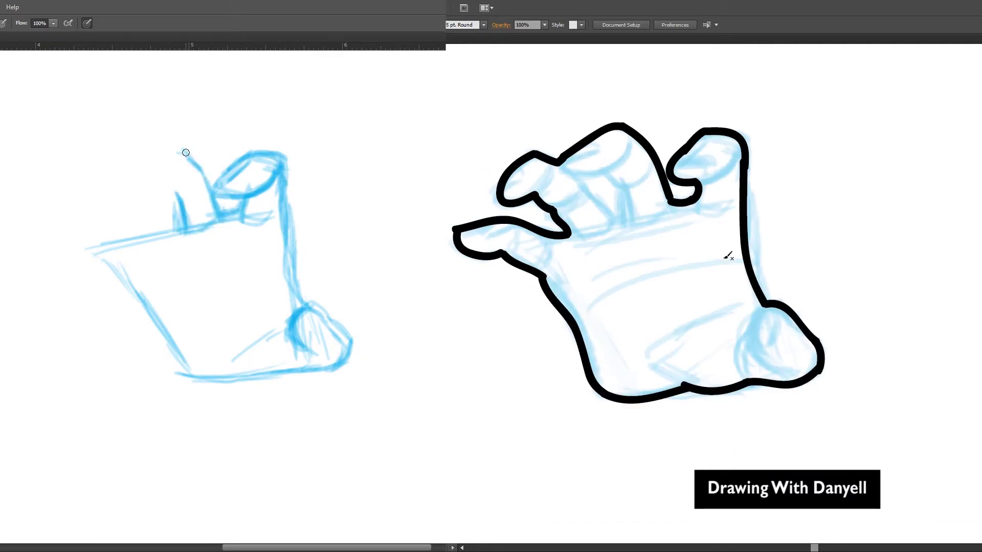
Sketch the middle and ring fingers in light blue, including their fingertip ovals and the joints meeting the palm.
{"action": "mouse_move", "coordinate": [128, 170]}
{"action": "left_mouse_down"}
{"action": "mouse_move", "coordinate": [183, 163]}
{"action": "mouse_move", "coordinate": [171, 147]}
{"action": "left_mouse_up"}
{"action": "mouse_move", "coordinate": [183, 210]}
{"action": "left_mouse_down"}
{"action": "mouse_move", "coordinate": [174, 200]}
{"action": "mouse_move", "coordinate": [156, 210]}
{"action": "mouse_move", "coordinate": [143, 201]}
{"action": "left_mouse_up"}
{"action": "left_click_drag", "start_coordinate": [167, 232], "coordinate": [144, 244]}
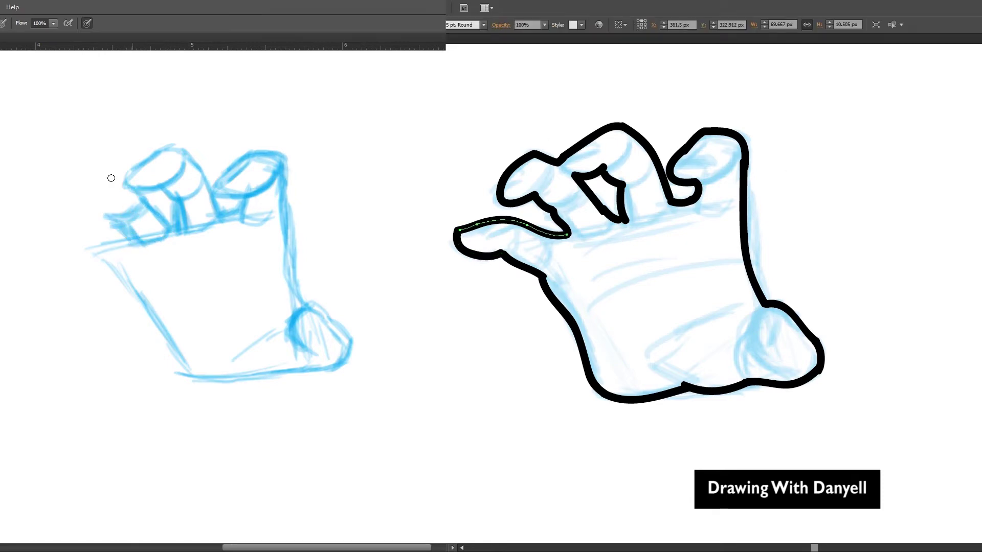
{"action": "mouse_move", "coordinate": [115, 195]}
{"action": "left_mouse_down"}
{"action": "mouse_move", "coordinate": [77, 191]}
{"action": "mouse_move", "coordinate": [75, 209]}
{"action": "mouse_move", "coordinate": [83, 185]}
{"action": "mouse_move", "coordinate": [98, 169]}
{"action": "left_mouse_up"}
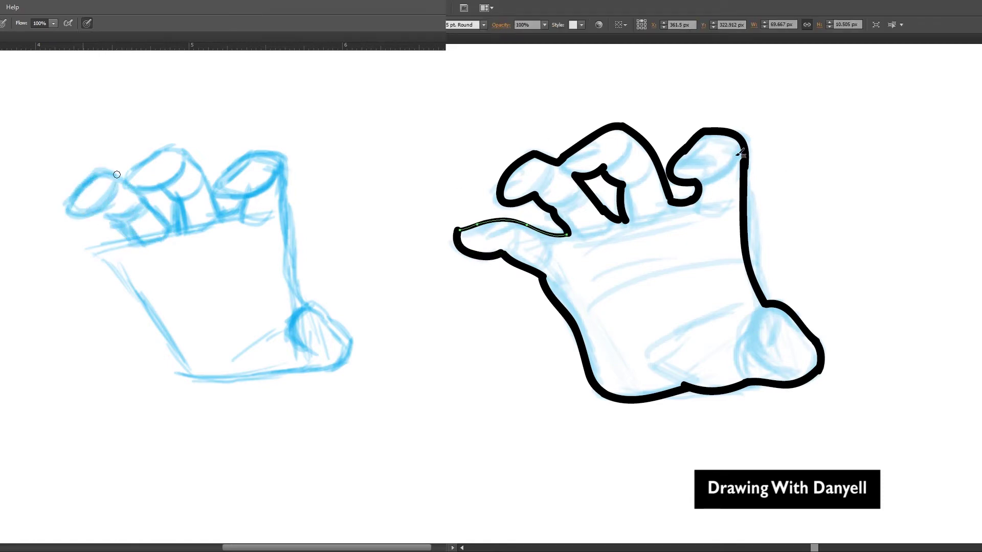
{"action": "left_click_drag", "start_coordinate": [125, 217], "coordinate": [144, 242]}
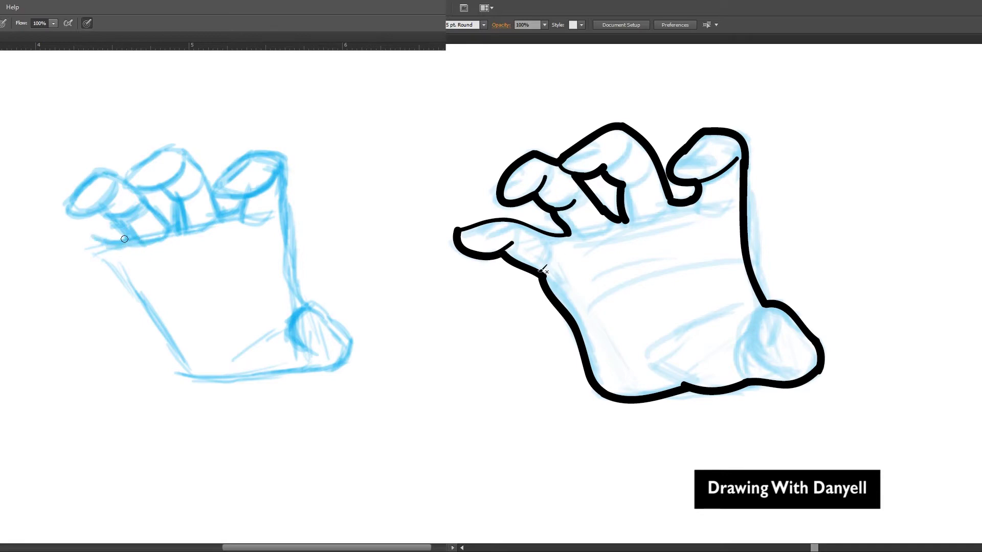
Sketch the little finger and reshape the palm's outer edge, erasing the old edge line and adding the fold at the thumb's base.
{"action": "mouse_move", "coordinate": [173, 352]}
{"action": "left_mouse_down"}
{"action": "mouse_move", "coordinate": [114, 278]}
{"action": "mouse_move", "coordinate": [109, 256]}
{"action": "mouse_move", "coordinate": [98, 267]}
{"action": "mouse_move", "coordinate": [71, 230]}
{"action": "mouse_move", "coordinate": [80, 233]}
{"action": "mouse_move", "coordinate": [42, 242]}
{"action": "mouse_move", "coordinate": [58, 257]}
{"action": "mouse_move", "coordinate": [65, 226]}
{"action": "left_mouse_up"}
{"action": "key", "text": "e"}
{"action": "left_click_drag", "start_coordinate": [141, 296], "coordinate": [180, 366]}
{"action": "key", "text": "b"}
{"action": "mouse_move", "coordinate": [119, 281]}
{"action": "left_mouse_down"}
{"action": "mouse_move", "coordinate": [155, 357]}
{"action": "mouse_move", "coordinate": [154, 379]}
{"action": "mouse_move", "coordinate": [256, 332]}
{"action": "left_mouse_up"}
{"action": "left_click_drag", "start_coordinate": [239, 318], "coordinate": [222, 335]}
Erase the rough thumb lines and redraw the thumb's contour and the bottom palm edge in blue.
{"action": "key", "text": "e"}
{"action": "mouse_move", "coordinate": [258, 369]}
{"action": "left_mouse_down"}
{"action": "mouse_move", "coordinate": [341, 340]}
{"action": "mouse_move", "coordinate": [292, 367]}
{"action": "mouse_move", "coordinate": [299, 311]}
{"action": "mouse_move", "coordinate": [314, 349]}
{"action": "left_mouse_up"}
{"action": "key", "text": "b"}
{"action": "left_click_drag", "start_coordinate": [293, 272], "coordinate": [308, 331]}
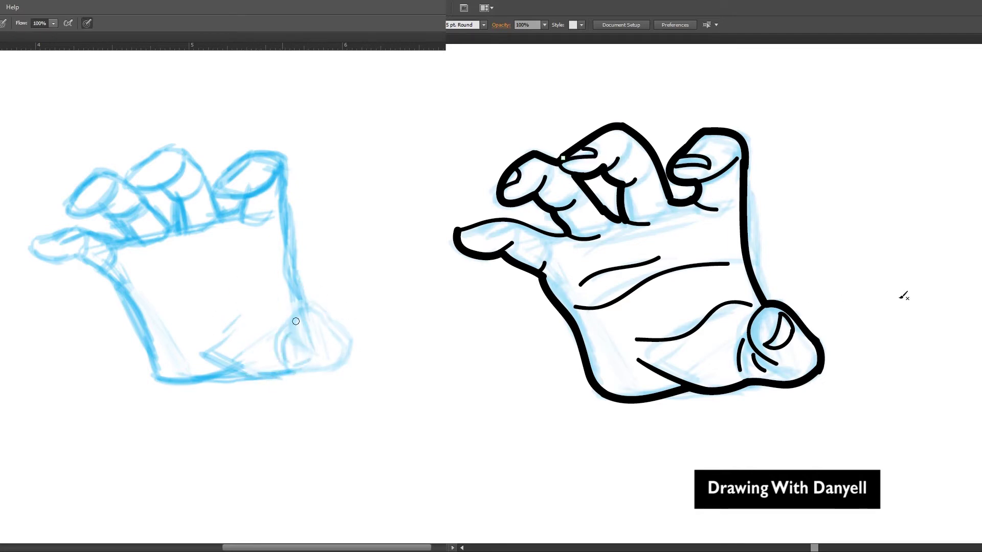
{"action": "mouse_move", "coordinate": [280, 363]}
{"action": "left_mouse_down"}
{"action": "mouse_move", "coordinate": [306, 306]}
{"action": "mouse_move", "coordinate": [328, 310]}
{"action": "left_mouse_up"}
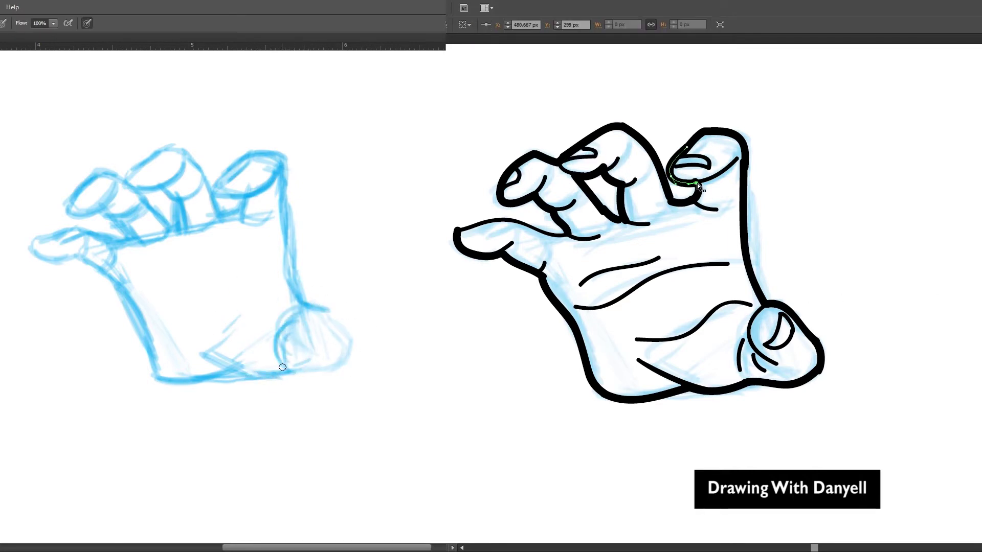
{"action": "left_click_drag", "start_coordinate": [267, 375], "coordinate": [338, 353]}
{"action": "mouse_move", "coordinate": [313, 306]}
{"action": "left_mouse_down"}
{"action": "mouse_move", "coordinate": [344, 351]}
{"action": "mouse_move", "coordinate": [290, 338]}
{"action": "mouse_move", "coordinate": [316, 360]}
{"action": "mouse_move", "coordinate": [314, 350]}
{"action": "left_mouse_up"}
Sketch the long crease lines across the palm and the fold leading to the thumb.
{"action": "left_click_drag", "start_coordinate": [198, 347], "coordinate": [281, 300]}
{"action": "left_click_drag", "start_coordinate": [136, 252], "coordinate": [243, 228]}
{"action": "left_click_drag", "start_coordinate": [148, 305], "coordinate": [249, 267]}
Refine the anchor points along the outer edge of the inked thumb.
{"action": "left_click", "coordinate": [818, 370]}
{"action": "left_click", "coordinate": [832, 370]}
{"action": "left_click", "coordinate": [812, 336]}
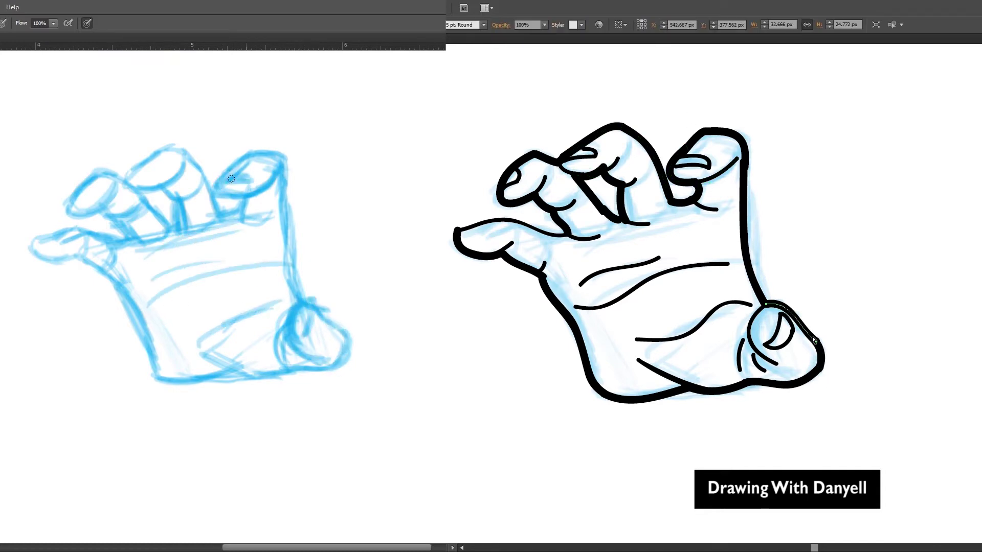
{"action": "left_click", "coordinate": [817, 344]}
{"action": "left_click", "coordinate": [828, 338]}
Adjust the inked outline's anchor points at the finger gap, the little fingertip and the index finger's outer edge.
{"action": "left_click_drag", "start_coordinate": [87, 184], "coordinate": [72, 206]}
{"action": "left_click", "coordinate": [608, 217]}
{"action": "left_click", "coordinate": [603, 211]}
{"action": "left_click_drag", "start_coordinate": [604, 211], "coordinate": [601, 213]}
{"action": "left_click", "coordinate": [457, 230]}
{"action": "left_click_drag", "start_coordinate": [457, 230], "coordinate": [460, 232]}
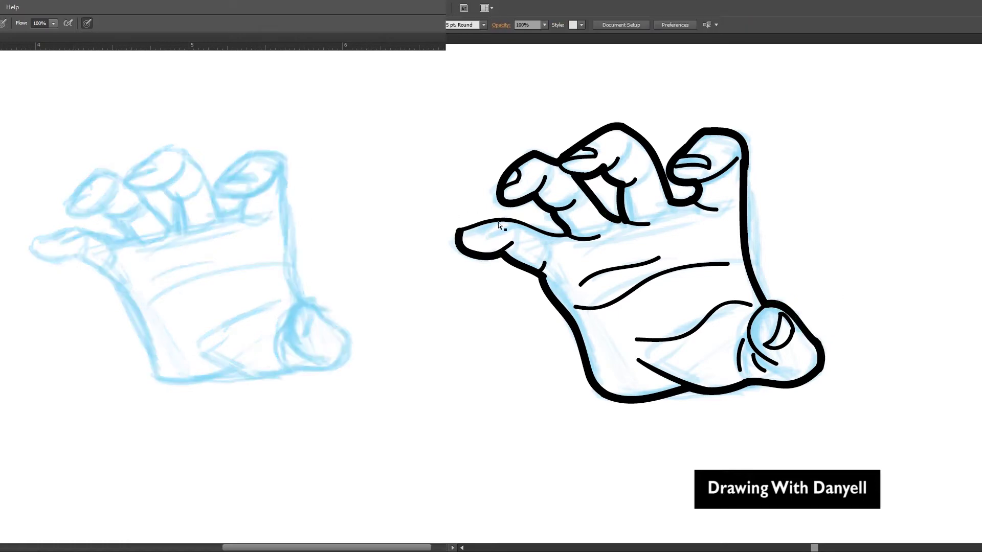
{"action": "left_click_drag", "start_coordinate": [746, 162], "coordinate": [747, 162]}
{"action": "left_click", "coordinate": [750, 159]}
Ink the index, middle and ring fingers in dark strokes over the faded blue sketch.
{"action": "mouse_move", "coordinate": [301, 298]}
{"action": "left_mouse_down"}
{"action": "mouse_move", "coordinate": [283, 201]}
{"action": "mouse_move", "coordinate": [257, 157]}
{"action": "mouse_move", "coordinate": [236, 162]}
{"action": "mouse_move", "coordinate": [221, 188]}
{"action": "mouse_move", "coordinate": [271, 180]}
{"action": "mouse_move", "coordinate": [237, 210]}
{"action": "mouse_move", "coordinate": [265, 226]}
{"action": "mouse_move", "coordinate": [237, 195]}
{"action": "mouse_move", "coordinate": [239, 207]}
{"action": "mouse_move", "coordinate": [217, 212]}
{"action": "mouse_move", "coordinate": [205, 175]}
{"action": "left_mouse_up"}
{"action": "key", "text": "e"}
{"action": "key", "text": "b"}
{"action": "left_click_drag", "start_coordinate": [168, 146], "coordinate": [195, 170]}
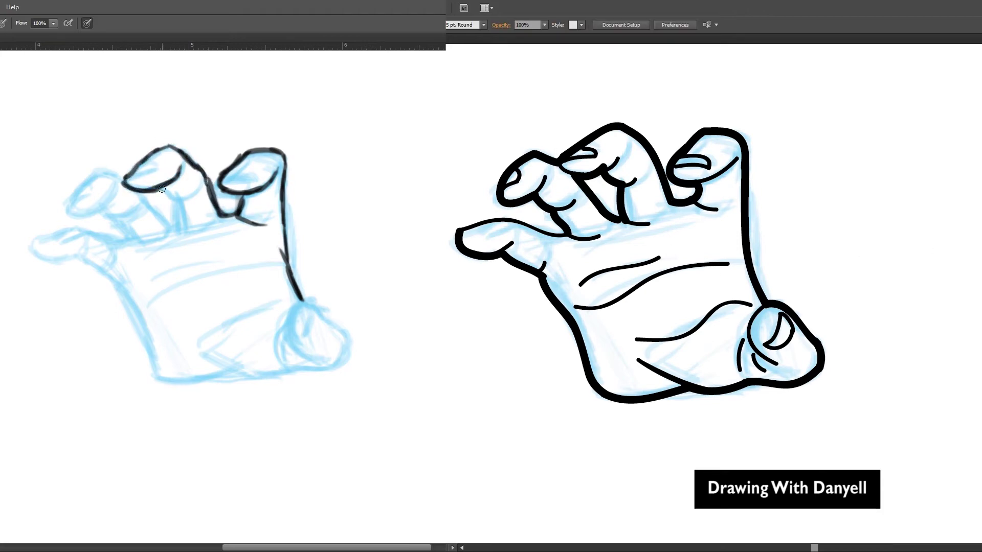
{"action": "left_click_drag", "start_coordinate": [182, 210], "coordinate": [188, 234]}
{"action": "mouse_move", "coordinate": [122, 179]}
{"action": "left_mouse_down"}
{"action": "mouse_move", "coordinate": [100, 170]}
{"action": "mouse_move", "coordinate": [114, 207]}
{"action": "left_mouse_up"}
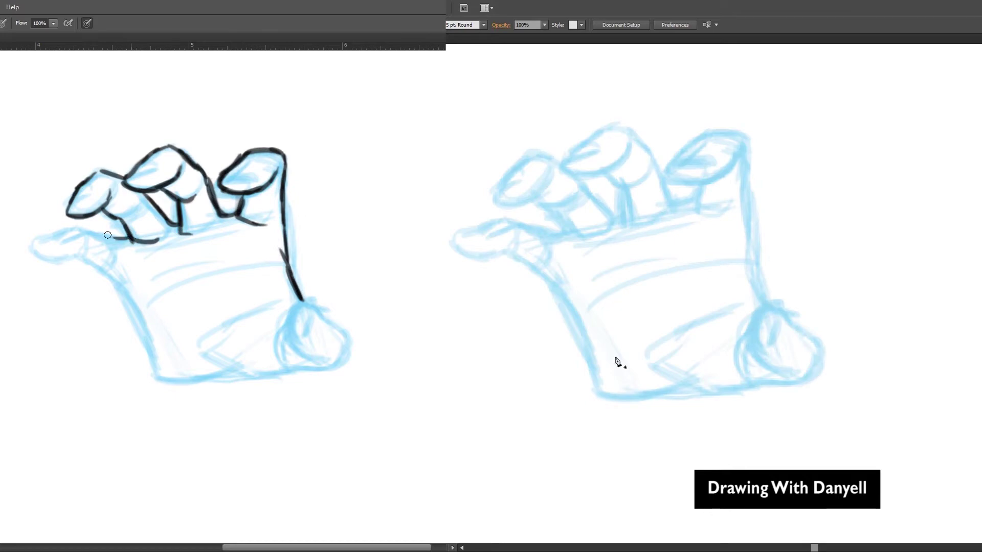
Ink the little finger, the palm's outer and bottom edges, and the thumb with its nail.
{"action": "mouse_move", "coordinate": [120, 242]}
{"action": "left_mouse_down"}
{"action": "mouse_move", "coordinate": [47, 235]}
{"action": "mouse_move", "coordinate": [60, 231]}
{"action": "mouse_move", "coordinate": [28, 243]}
{"action": "mouse_move", "coordinate": [29, 255]}
{"action": "mouse_move", "coordinate": [71, 256]}
{"action": "mouse_move", "coordinate": [111, 278]}
{"action": "mouse_move", "coordinate": [177, 387]}
{"action": "left_mouse_up"}
{"action": "left_click_drag", "start_coordinate": [306, 368], "coordinate": [280, 368]}
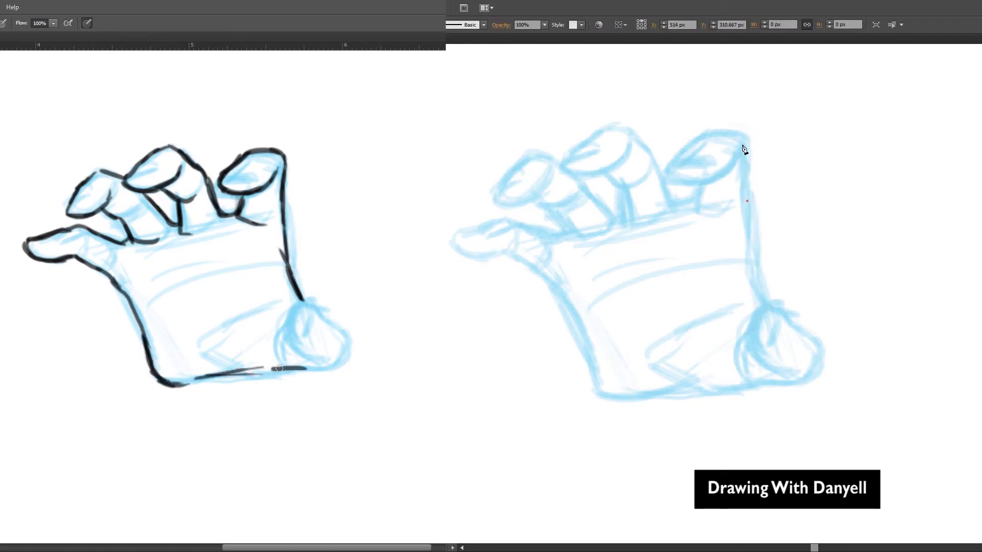
{"action": "mouse_move", "coordinate": [347, 342]}
{"action": "left_mouse_down"}
{"action": "mouse_move", "coordinate": [304, 311]}
{"action": "mouse_move", "coordinate": [317, 360]}
{"action": "left_mouse_up"}
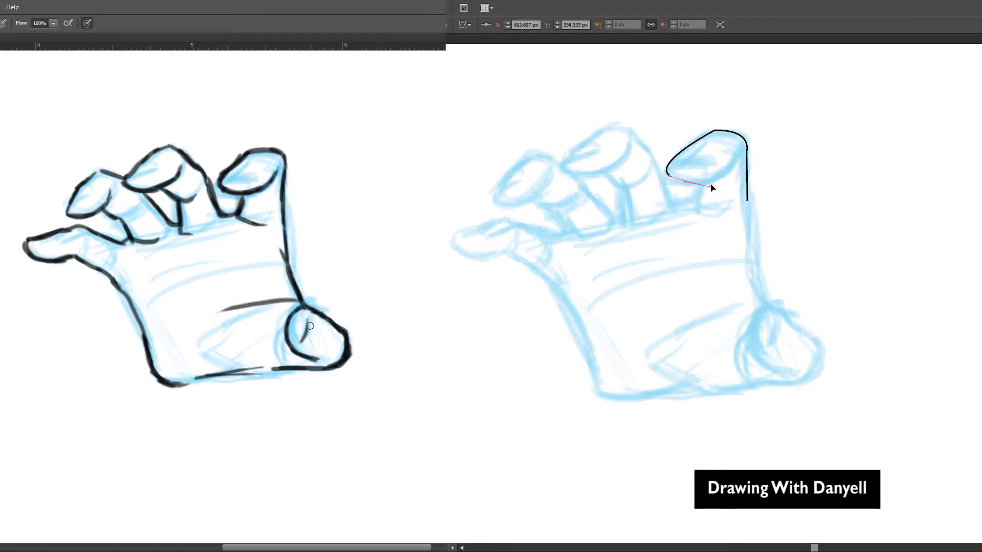
{"action": "mouse_move", "coordinate": [307, 348]}
{"action": "left_mouse_down"}
{"action": "mouse_move", "coordinate": [313, 318]}
{"action": "mouse_move", "coordinate": [301, 339]}
{"action": "left_mouse_up"}
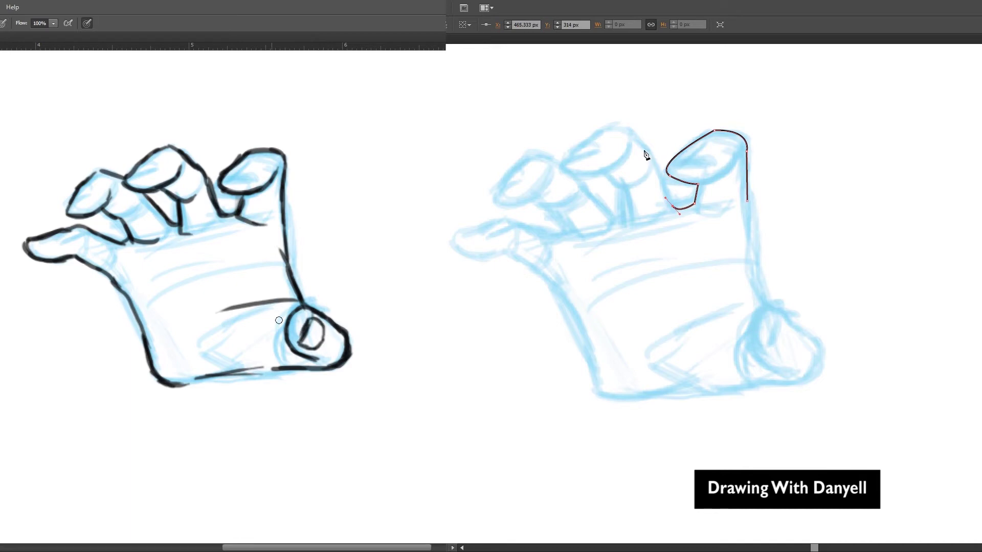
Ink the crease lines across the palm and the nails of the index, middle and ring fingers.
{"action": "left_click_drag", "start_coordinate": [178, 325], "coordinate": [236, 307]}
{"action": "left_click_drag", "start_coordinate": [137, 286], "coordinate": [271, 290]}
{"action": "mouse_move", "coordinate": [223, 177]}
{"action": "left_mouse_down"}
{"action": "mouse_move", "coordinate": [251, 180]}
{"action": "mouse_move", "coordinate": [237, 175]}
{"action": "left_mouse_up"}
{"action": "left_click_drag", "start_coordinate": [137, 170], "coordinate": [153, 168]}
{"action": "left_click_drag", "start_coordinate": [72, 205], "coordinate": [88, 189]}
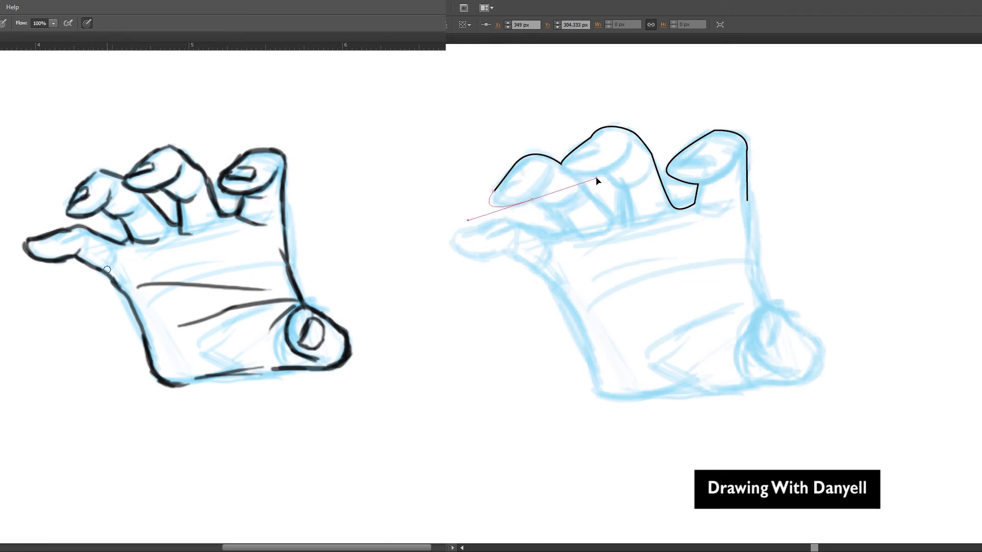
Ink the fold at the little finger's base and lighten the inside of the thumbnail with the Eraser.
{"action": "left_click_drag", "start_coordinate": [108, 269], "coordinate": [122, 256]}
{"action": "key", "text": "e"}
{"action": "left_click_drag", "start_coordinate": [308, 325], "coordinate": [313, 341]}
{"action": "key", "text": "b"}
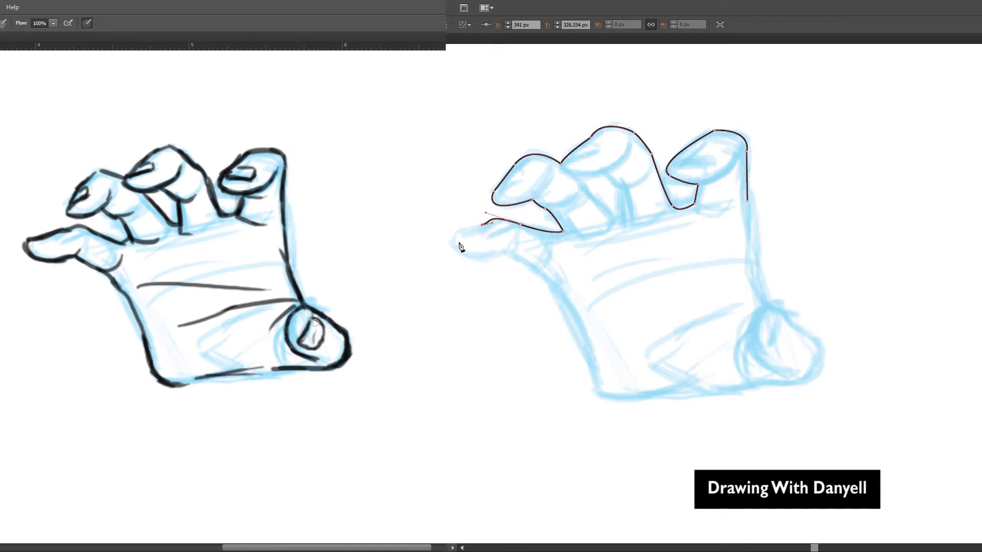
Ink one forearm edge below the palm and continue the vector Pen path around the heel of the hand.
{"action": "mouse_move", "coordinate": [181, 386]}
{"action": "left_mouse_down"}
{"action": "mouse_move", "coordinate": [219, 453]}
{"action": "mouse_move", "coordinate": [241, 470]}
{"action": "left_mouse_up"}
{"action": "left_click_drag", "start_coordinate": [594, 383], "coordinate": [596, 426]}
{"action": "mouse_move", "coordinate": [633, 399]}
{"action": "left_mouse_down"}
{"action": "mouse_move", "coordinate": [668, 401]}
{"action": "mouse_move", "coordinate": [722, 376]}
{"action": "mouse_move", "coordinate": [803, 364]}
{"action": "left_mouse_up"}
{"action": "left_click", "coordinate": [691, 387]}
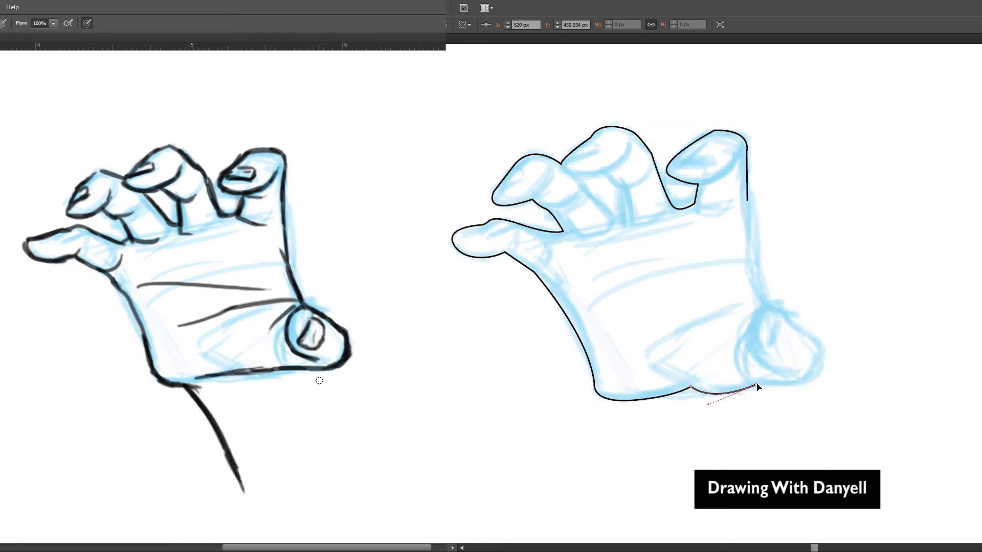
Ink the forearm edge below the thumb and a thin tendon line between the two forearm edges, undoing the first short stroke.
{"action": "left_click_drag", "start_coordinate": [306, 372], "coordinate": [316, 407]}
{"action": "key", "text": "ctrl+z"}
{"action": "left_click_drag", "start_coordinate": [306, 369], "coordinate": [370, 466]}
{"action": "left_click_drag", "start_coordinate": [246, 387], "coordinate": [279, 452]}
{"action": "left_click_drag", "start_coordinate": [306, 371], "coordinate": [365, 461]}
Draw a closed Pen path around the gap between the ring and middle fingers.
{"action": "key", "text": "ctrl+minus"}
{"action": "key", "text": "ctrl+minus"}
{"action": "key", "text": "ctrl+plus"}
{"action": "key", "text": "ctrl+plus"}
{"action": "key", "text": "ctrl+shift+a"}
{"action": "left_click", "coordinate": [574, 175]}
{"action": "left_click_drag", "start_coordinate": [602, 173], "coordinate": [614, 165]}
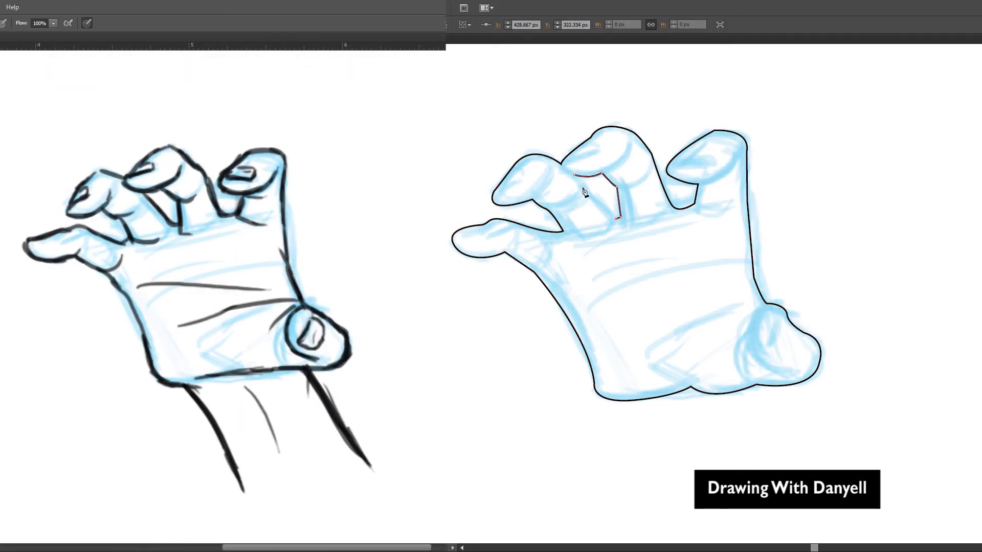
{"action": "left_click", "coordinate": [570, 176]}
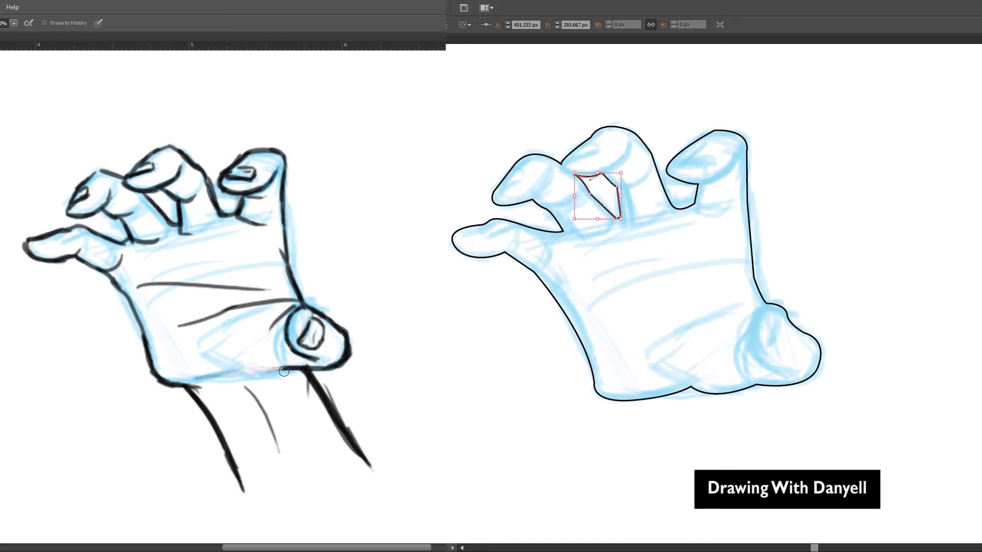
{"action": "key", "text": "ctrl+shift+a"}
Give the vector hand outline a thicker brush stroke and redraw the wrist line under the sketched palm.
{"action": "key", "text": "b"}
{"action": "left_click", "coordinate": [594, 382]}
{"action": "left_click_drag", "start_coordinate": [308, 369], "coordinate": [281, 380]}
{"action": "left_click_drag", "start_coordinate": [306, 367], "coordinate": [241, 376]}
{"action": "key", "text": "ctrl+shift+a"}
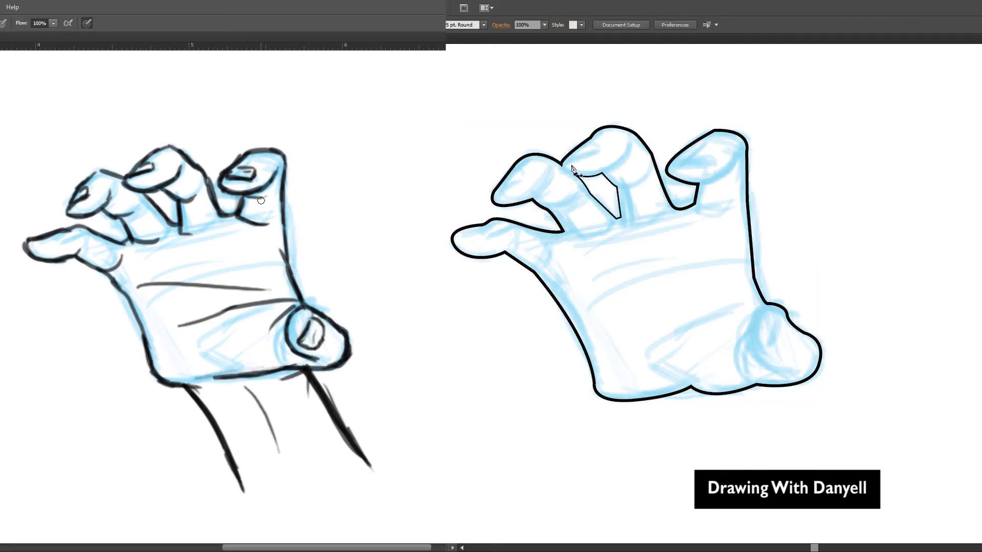
Draw Pen curves for the middle finger's fingertip pad and its joint crease.
{"action": "left_click", "coordinate": [562, 166]}
{"action": "left_click_drag", "start_coordinate": [664, 95], "coordinate": [664, 96]}
{"action": "key", "text": "ctrl+shift+a"}
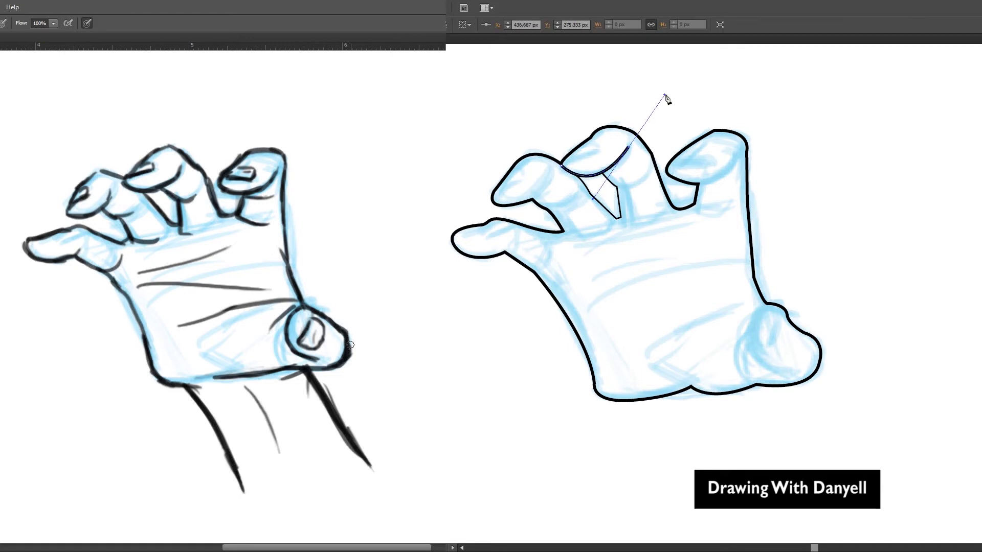
{"action": "left_click_drag", "start_coordinate": [201, 234], "coordinate": [206, 232]}
{"action": "left_click", "coordinate": [616, 187]}
{"action": "left_click_drag", "start_coordinate": [639, 182], "coordinate": [647, 178]}
{"action": "key", "text": "ctrl+shift+a"}
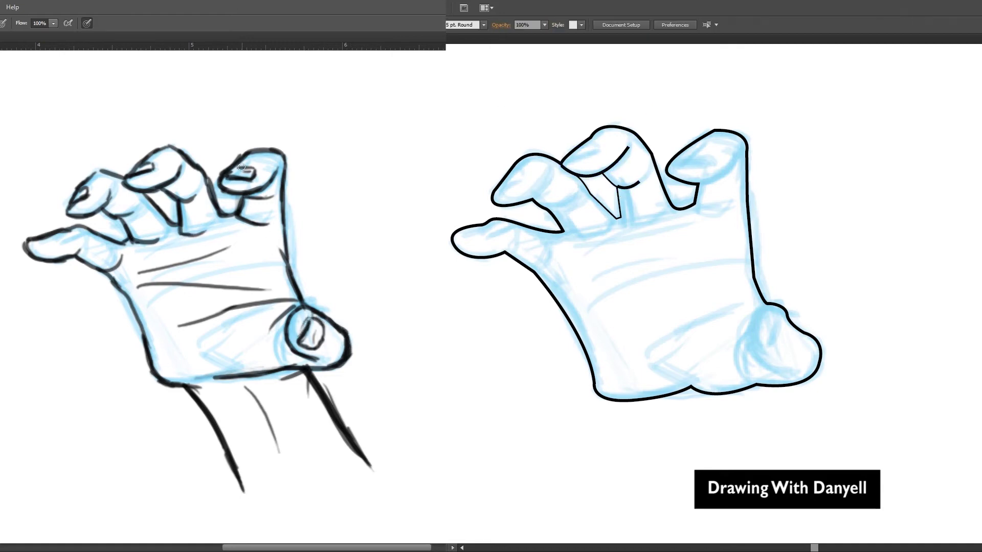
Draw Pen curves for the ring finger's fingertip pad and its joint crease.
{"action": "left_click", "coordinate": [532, 199]}
{"action": "left_click_drag", "start_coordinate": [551, 174], "coordinate": [558, 157]}
{"action": "key", "text": "ctrl+shift+a"}
{"action": "left_click", "coordinate": [548, 210]}
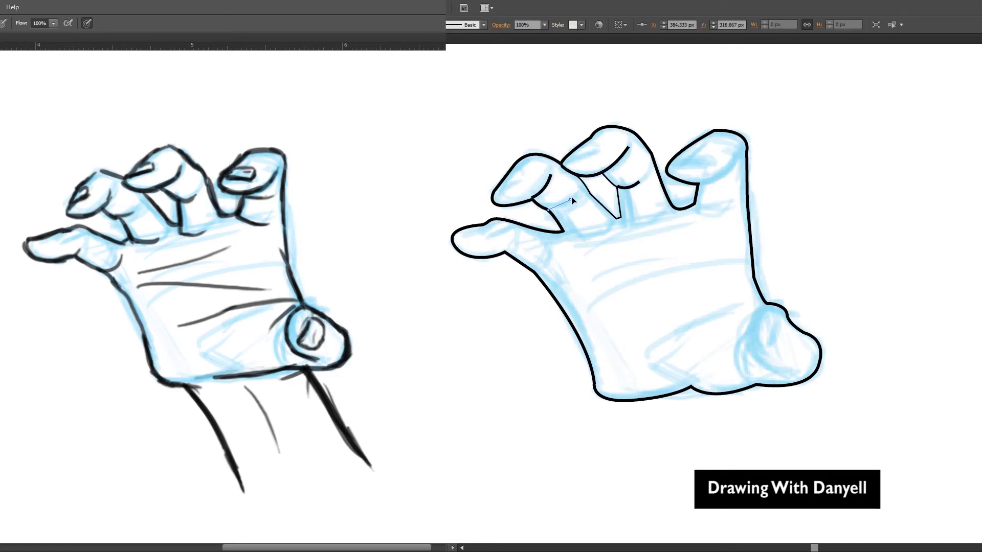
{"action": "left_click_drag", "start_coordinate": [571, 200], "coordinate": [577, 192]}
{"action": "key", "text": "ctrl+shift+a"}
Draw Pen curves for the little finger's crease, the index fingertip pad and the index finger's base crease.
{"action": "left_click", "coordinate": [505, 252]}
{"action": "left_click_drag", "start_coordinate": [515, 241], "coordinate": [515, 229]}
{"action": "key", "text": "ctrl+shift+a"}
{"action": "left_click", "coordinate": [699, 184]}
{"action": "left_click_drag", "start_coordinate": [737, 157], "coordinate": [751, 131]}
{"action": "key", "text": "ctrl+shift+a"}
{"action": "left_click", "coordinate": [694, 204]}
{"action": "left_click_drag", "start_coordinate": [726, 208], "coordinate": [743, 205]}
Shade along the sketched palm creases in grey and undo the first vector curve attempted around the thumb.
{"action": "left_click_drag", "start_coordinate": [117, 276], "coordinate": [225, 250]}
{"action": "key", "text": "ctrl+shift+a"}
{"action": "left_click_drag", "start_coordinate": [146, 288], "coordinate": [268, 281]}
{"action": "left_click", "coordinate": [767, 303]}
{"action": "mouse_move", "coordinate": [785, 374]}
{"action": "left_mouse_down"}
{"action": "mouse_move", "coordinate": [855, 398]}
{"action": "mouse_move", "coordinate": [849, 408]}
{"action": "left_mouse_up"}
{"action": "left_click_drag", "start_coordinate": [145, 287], "coordinate": [276, 292]}
{"action": "left_click_drag", "start_coordinate": [176, 331], "coordinate": [302, 299]}
{"action": "key", "text": "ctrl+shift+a"}
{"action": "key", "text": "ctrl+z"}
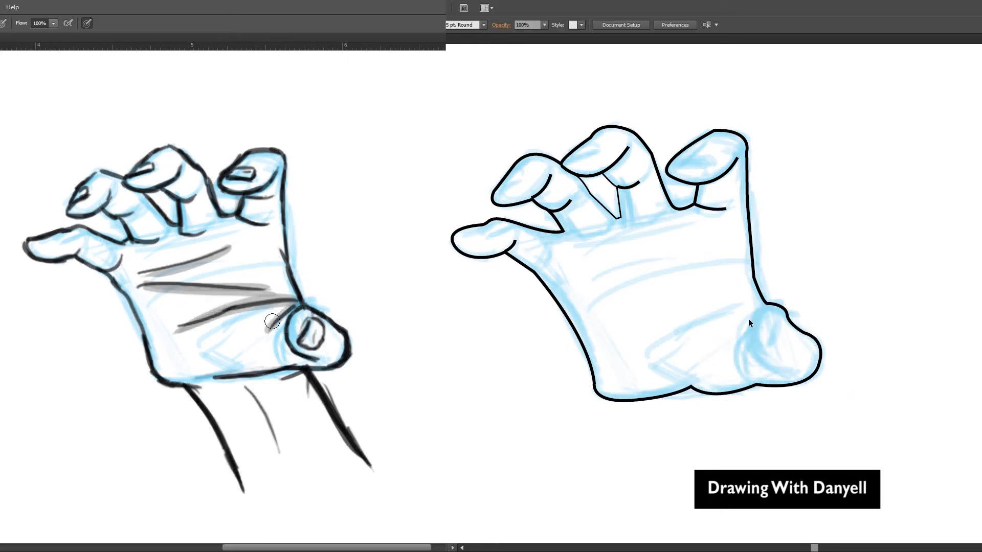
Draw the thumb's inner contour as a Pen curve from the palm edge around to the thumb pad.
{"action": "left_click", "coordinate": [767, 304]}
{"action": "left_click_drag", "start_coordinate": [759, 387], "coordinate": [760, 387]}
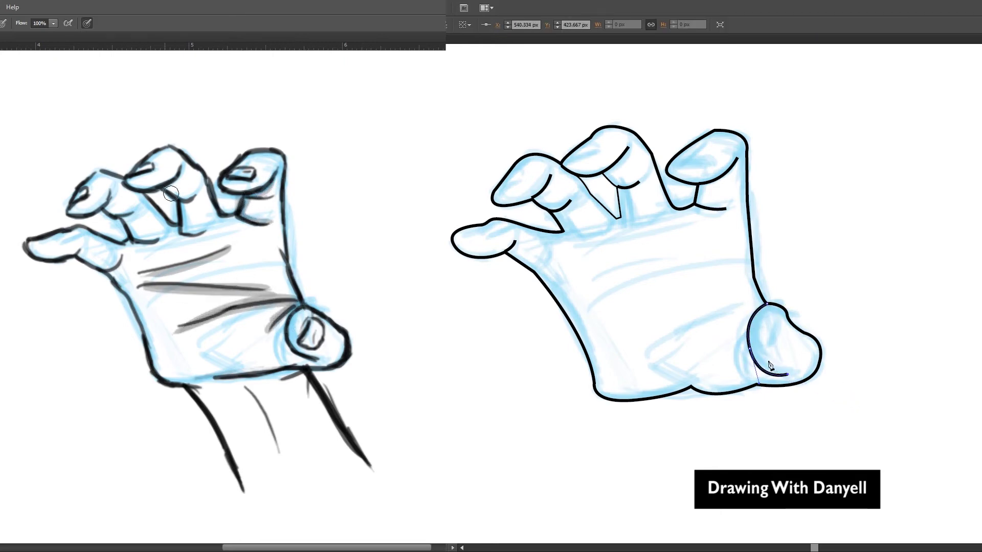
{"action": "left_click_drag", "start_coordinate": [824, 380], "coordinate": [823, 379]}
{"action": "left_click", "coordinate": [823, 380], "text": "ctrl"}
Draw two curved crease lines across the middle of the palm with the Pen tool.
{"action": "left_click", "coordinate": [739, 261]}
{"action": "left_click_drag", "start_coordinate": [588, 309], "coordinate": [539, 360]}
{"action": "left_click", "coordinate": [539, 360], "text": "ctrl"}
{"action": "left_click", "coordinate": [592, 280]}
{"action": "left_click_drag", "start_coordinate": [673, 258], "coordinate": [725, 259]}
{"action": "key", "text": "ctrl+shift+a"}
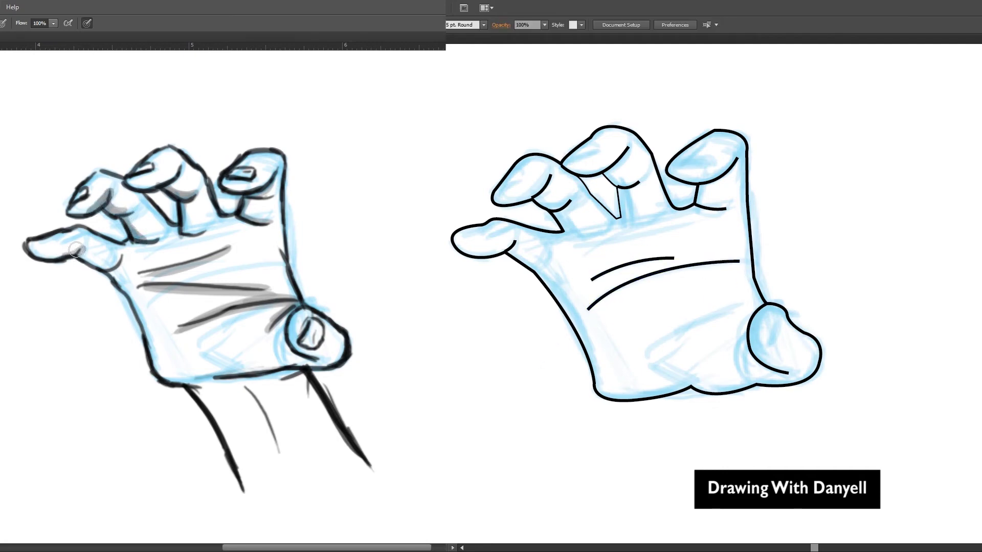
Draw the fold at the heel of the hand and the long curved crease leading to the thumb.
{"action": "left_click", "coordinate": [691, 385]}
{"action": "left_click", "coordinate": [648, 366]}
{"action": "key", "text": "ctrl+shift+a"}
{"action": "left_click", "coordinate": [648, 355]}
{"action": "left_click_drag", "start_coordinate": [741, 306], "coordinate": [857, 271]}
{"action": "left_click", "coordinate": [857, 272], "text": "ctrl"}
Draw two short curved wrinkles beside the thumb's inner contour.
{"action": "left_click", "coordinate": [751, 375]}
{"action": "mouse_move", "coordinate": [746, 348]}
{"action": "left_mouse_down"}
{"action": "mouse_move", "coordinate": [757, 339]}
{"action": "mouse_move", "coordinate": [748, 333]}
{"action": "mouse_move", "coordinate": [785, 308]}
{"action": "left_mouse_up"}
{"action": "left_click", "coordinate": [706, 388], "text": "ctrl"}
{"action": "left_click", "coordinate": [744, 379]}
{"action": "left_click", "coordinate": [719, 291], "text": "ctrl"}
Draw the thumbnail as a closed Pen shape and start a light grey shade across the sketched palm.
{"action": "left_click", "coordinate": [767, 345]}
{"action": "left_click_drag", "start_coordinate": [722, 337], "coordinate": [730, 333]}
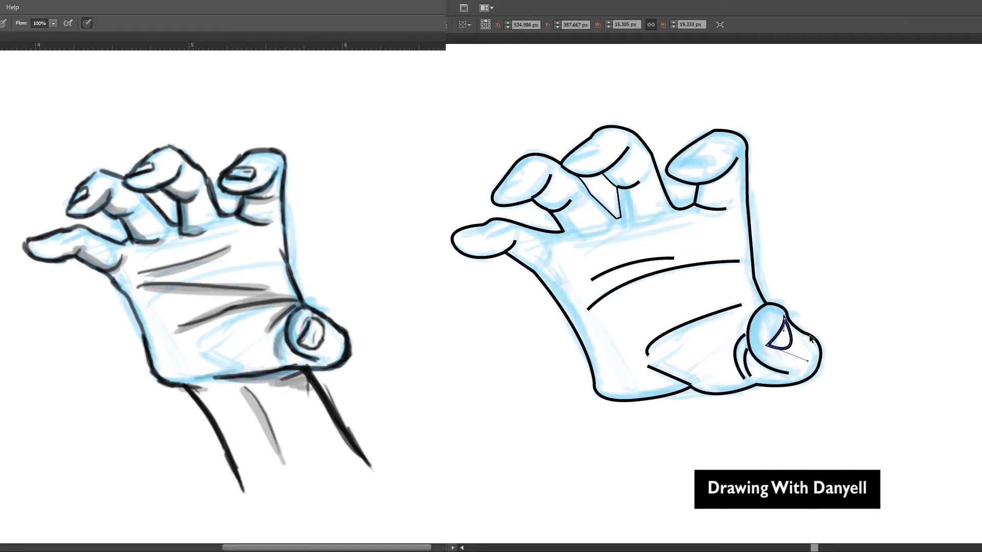
{"action": "key", "text": "ctrl+shift+a"}
{"action": "mouse_move", "coordinate": [156, 278]}
{"action": "left_mouse_down"}
{"action": "mouse_move", "coordinate": [264, 298]}
{"action": "mouse_move", "coordinate": [208, 329]}
{"action": "mouse_move", "coordinate": [209, 296]}
{"action": "left_mouse_up"}
Draw the index fingernail with the Pen tool, undoing the misplaced last point.
{"action": "left_click", "coordinate": [676, 163]}
{"action": "left_click_drag", "start_coordinate": [708, 168], "coordinate": [715, 174]}
{"action": "left_click", "coordinate": [708, 167]}
{"action": "key", "text": "ctrl+z"}
{"action": "left_click", "coordinate": [651, 195], "text": "ctrl"}
Draw the middle fingernail as a closed Pen shape and extend the light grey shading on the sketched palm.
{"action": "left_click", "coordinate": [566, 160]}
{"action": "left_click_drag", "start_coordinate": [597, 152], "coordinate": [601, 153]}
{"action": "left_click", "coordinate": [590, 139]}
{"action": "left_click", "coordinate": [566, 160]}
{"action": "mouse_move", "coordinate": [149, 264]}
{"action": "left_mouse_down"}
{"action": "mouse_move", "coordinate": [222, 324]}
{"action": "mouse_move", "coordinate": [188, 352]}
{"action": "mouse_move", "coordinate": [256, 234]}
{"action": "left_mouse_up"}
{"action": "key", "text": "ctrl+shift+a"}
Draw the ring fingernail as a closed Pen shape on the fingertip.
{"action": "left_click", "coordinate": [494, 193]}
{"action": "left_click_drag", "start_coordinate": [523, 179], "coordinate": [528, 181]}
{"action": "left_click", "coordinate": [516, 165]}
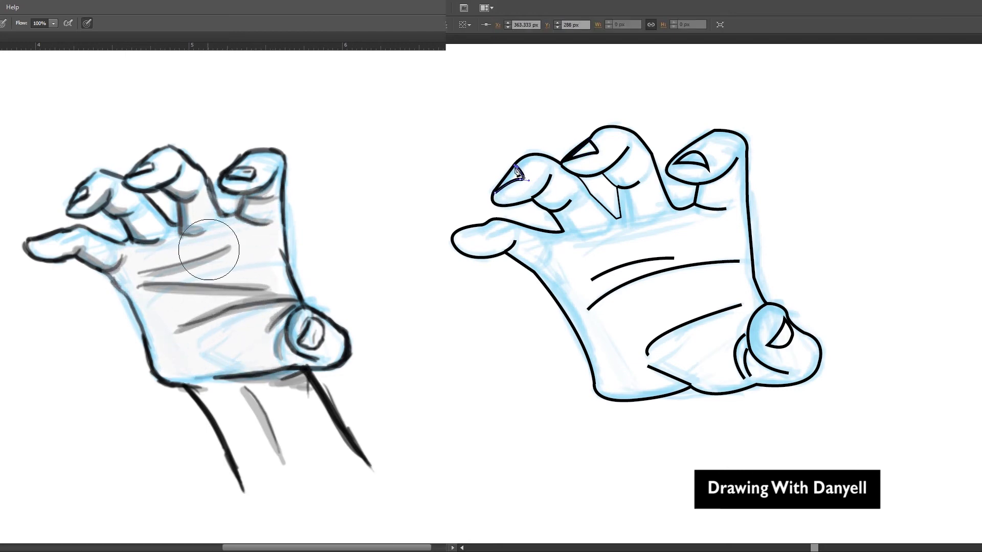
{"action": "left_click", "coordinate": [495, 198]}
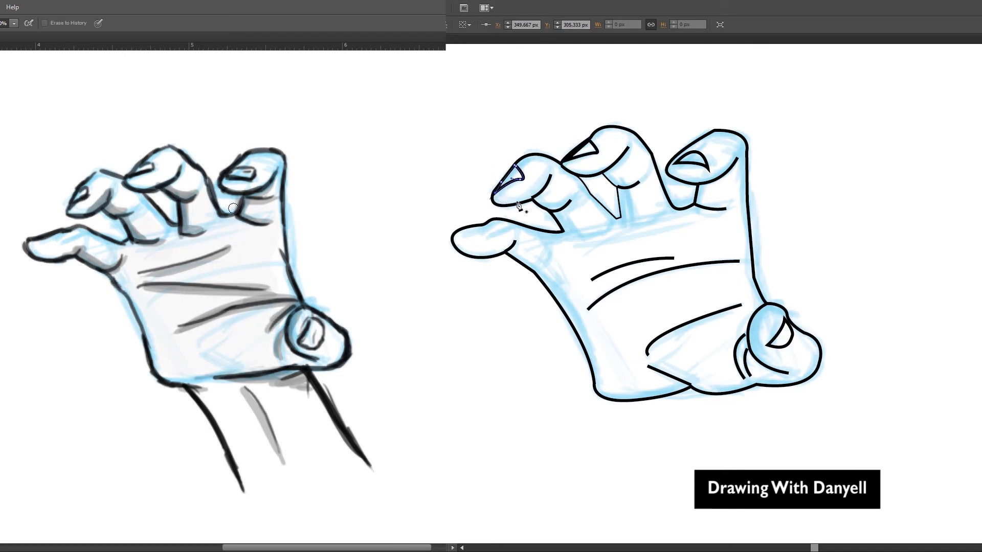
Apply a tapered width profile to the short line at the base of the traced palm.
{"action": "key", "text": "ctrl+shift+a"}
{"action": "left_click", "coordinate": [669, 375]}
{"action": "key", "text": "ctrl+shift+a"}
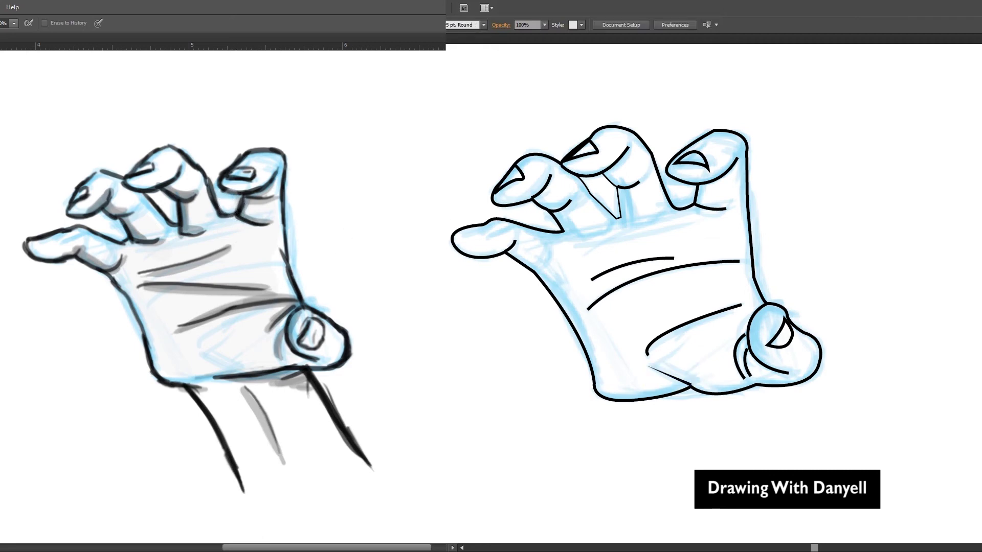
{"action": "left_click", "coordinate": [680, 381]}
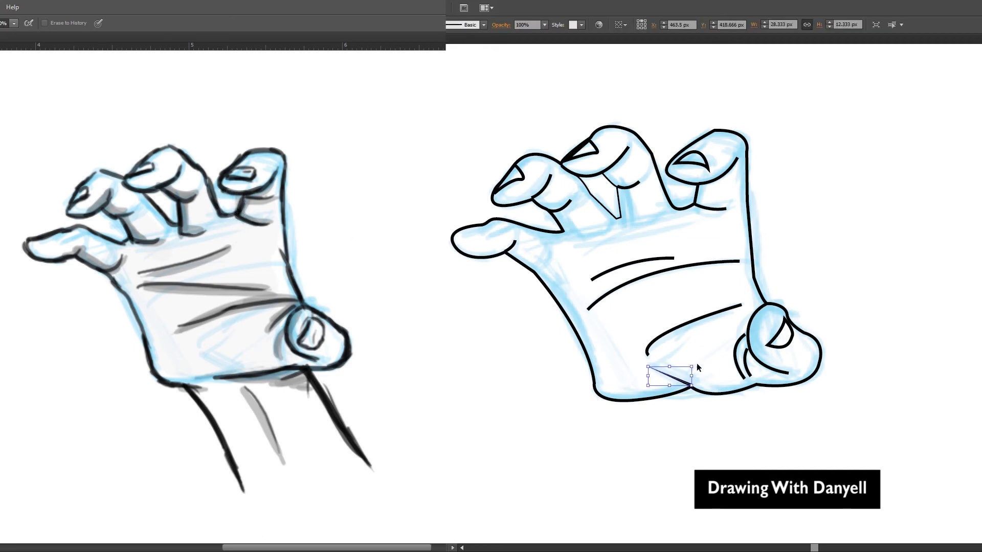
{"action": "key", "text": "ctrl+shift+a"}
Apply the tapered width profile to the traced thumb and palm creases, and shade the sketched forearm light grey.
{"action": "left_click", "coordinate": [746, 358]}
{"action": "key", "text": "ctrl+shift+a"}
{"action": "left_click", "coordinate": [796, 250]}
{"action": "left_click", "coordinate": [694, 322]}
{"action": "left_click", "coordinate": [664, 275]}
{"action": "left_click_drag", "start_coordinate": [231, 396], "coordinate": [267, 475]}
{"action": "key", "text": "ctrl+shift+a"}
{"action": "left_click", "coordinate": [637, 261]}
Taper the crease strokes below the traced index, middle and ring fingertips, and extend the light grey shading on the sketched forearm.
{"action": "left_click", "coordinate": [710, 209]}
{"action": "key", "text": "ctrl+shift+a"}
{"action": "left_click", "coordinate": [621, 187]}
{"action": "key", "text": "ctrl+shift+a"}
{"action": "left_click", "coordinate": [555, 210]}
{"action": "left_click_drag", "start_coordinate": [278, 404], "coordinate": [291, 395]}
{"action": "key", "text": "ctrl+shift+a"}
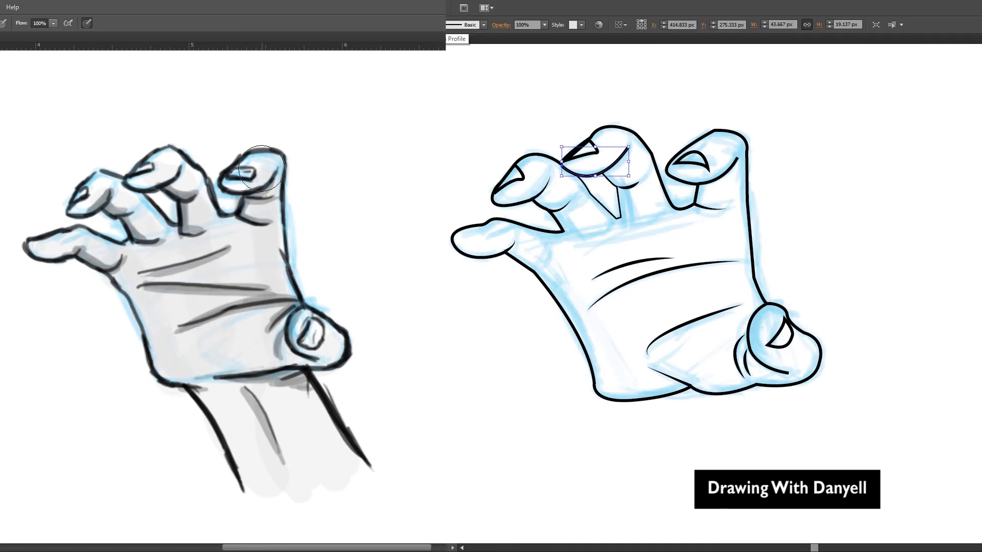
Apply the tapered width profile to the crease strokes on the traced middle and index fingertips.
{"action": "left_click", "coordinate": [685, 152]}
{"action": "key", "text": "ctrl+shift+a"}
{"action": "left_click", "coordinate": [720, 178]}
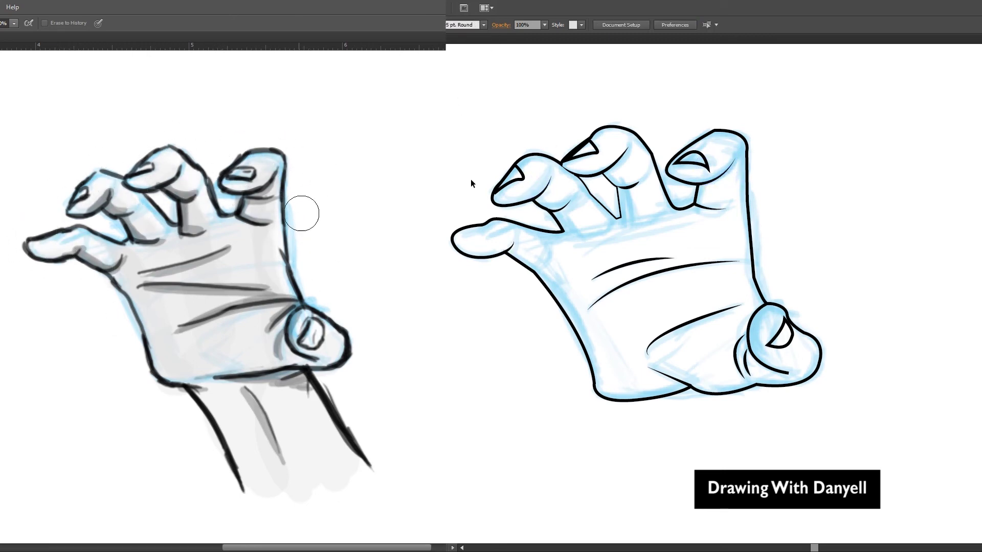
Draw a short curved crease about 21 px wide across the base of the traced middle finger and select it.
{"action": "left_click_drag", "start_coordinate": [619, 218], "coordinate": [654, 221]}
{"action": "left_click", "coordinate": [636, 223]}
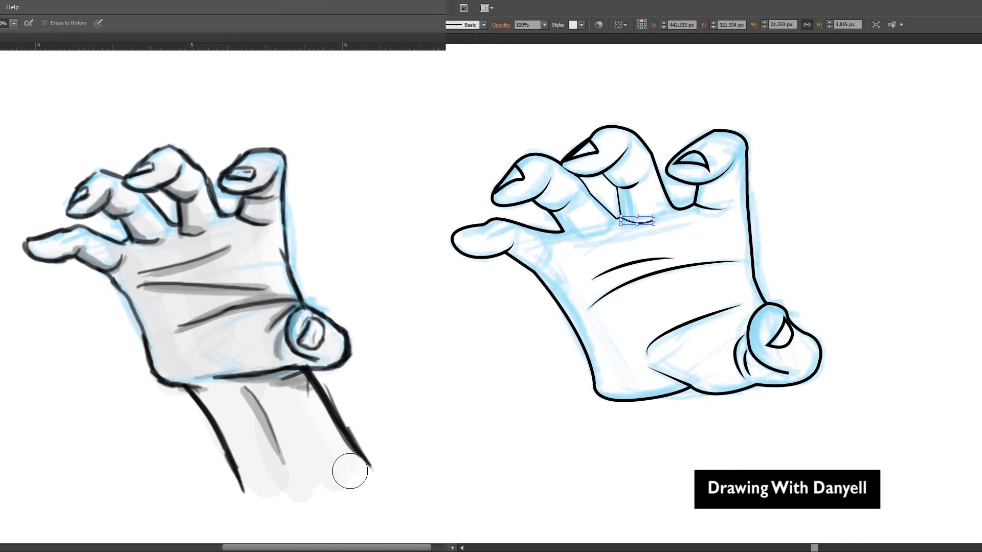